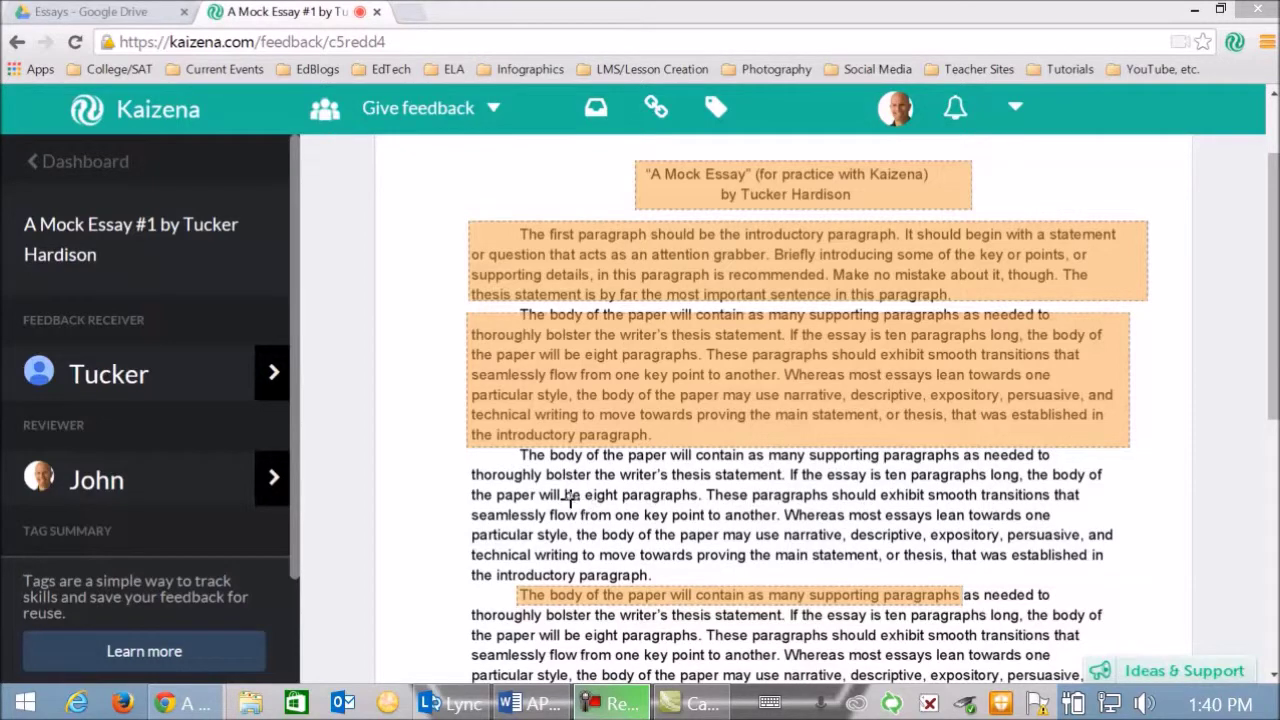
- Highlight "These paragraphs should exhibit smooth transitions that" in the third paragraph and tag it "parallel"
drag(706, 494, 1080, 494)
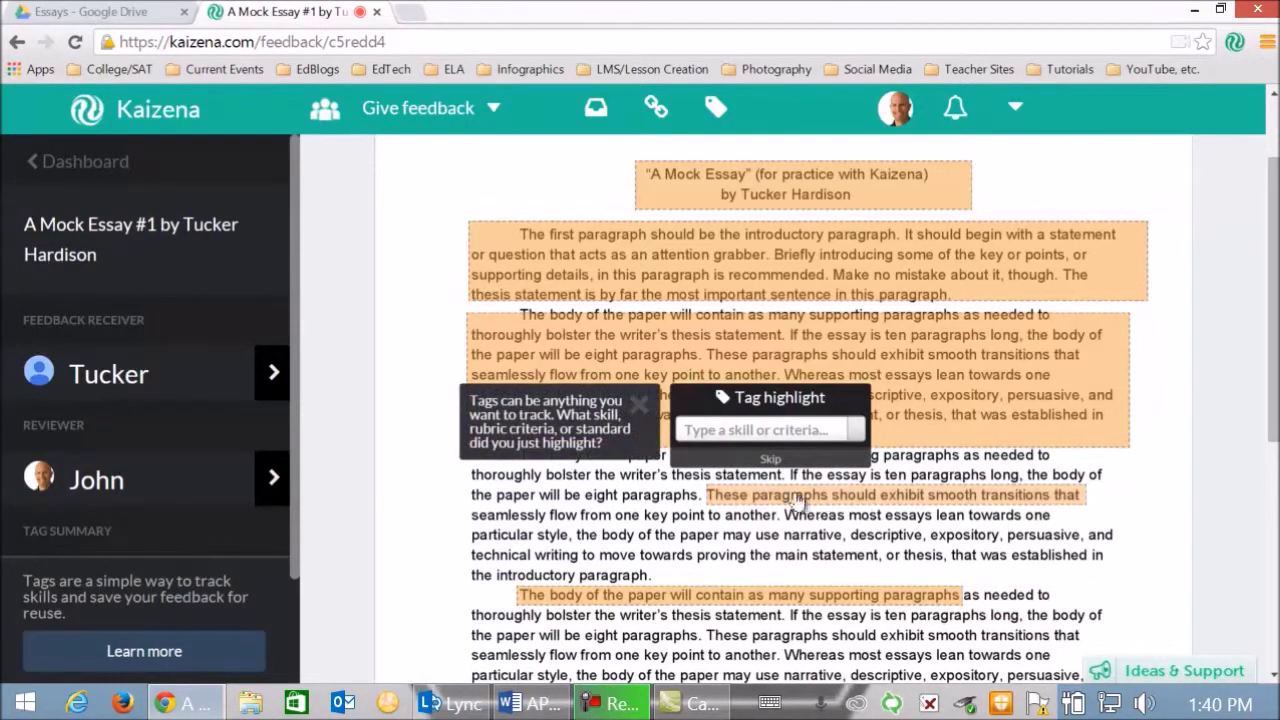
click(703, 438)
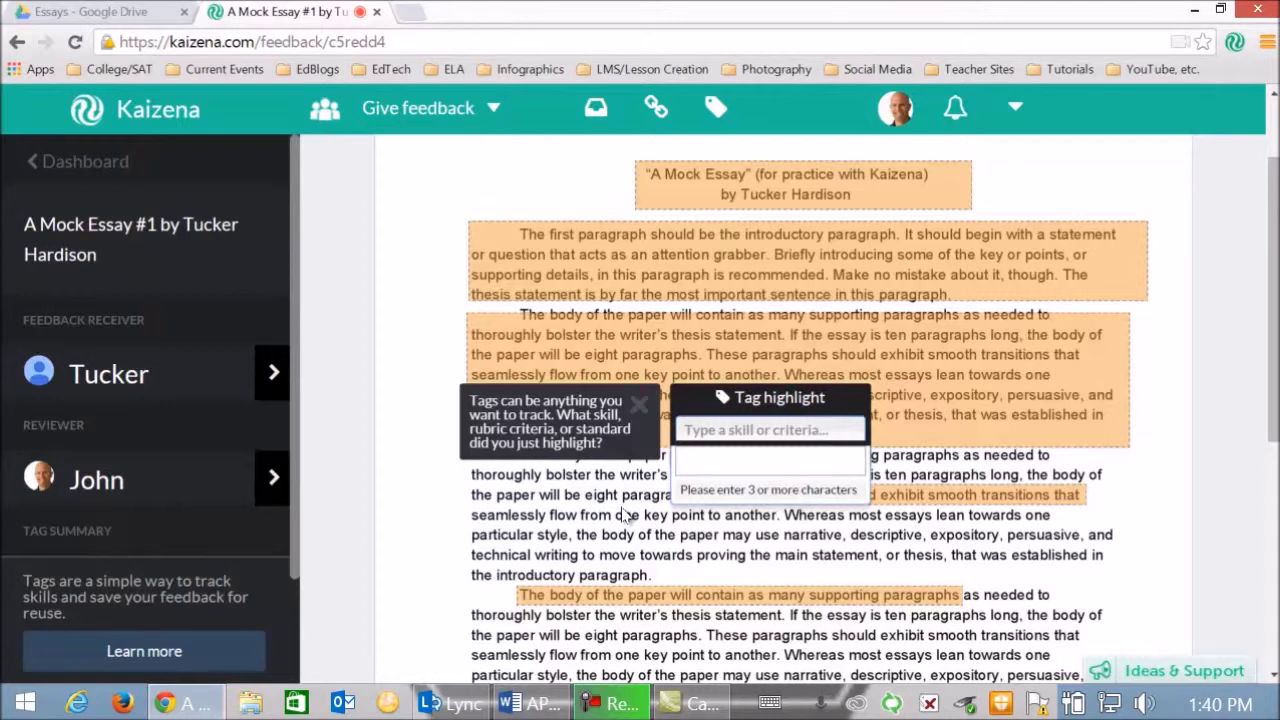
text(par)
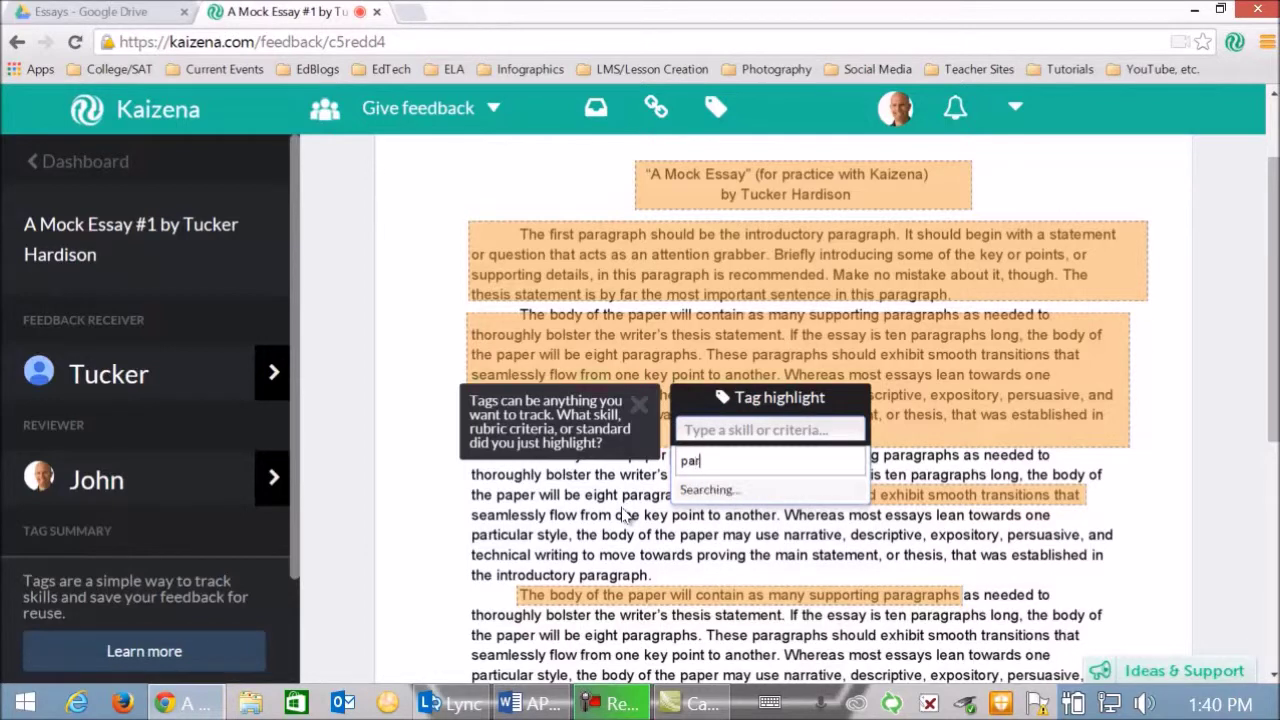
text(allel)
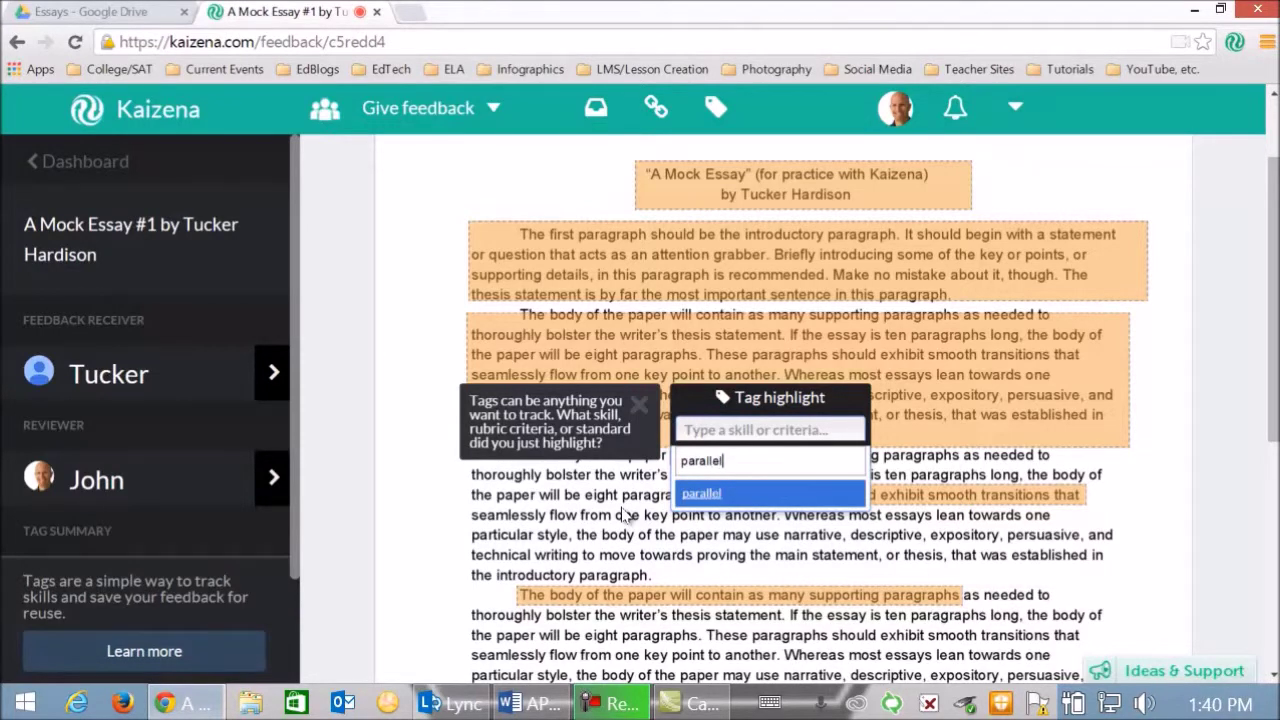
click(695, 495)
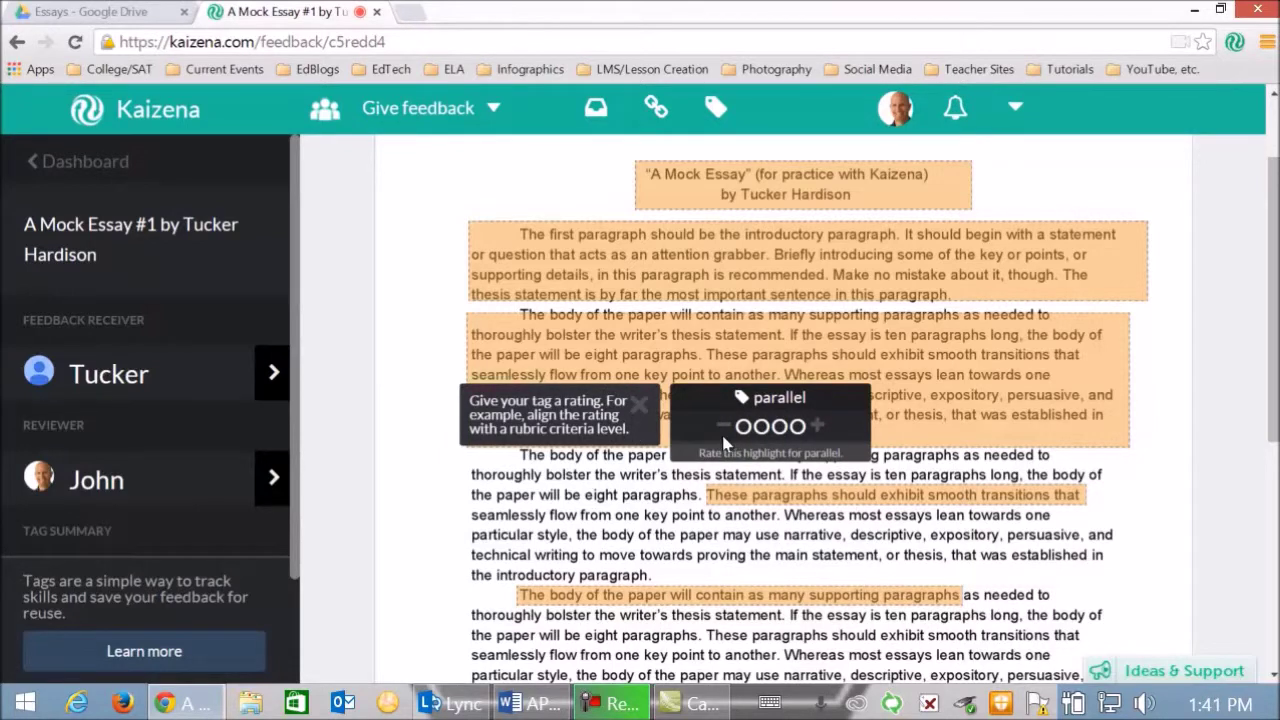
- Try higher and lower maximum rating levels for the parallel tag, settle on four, and rate the highlight three
click(818, 430)
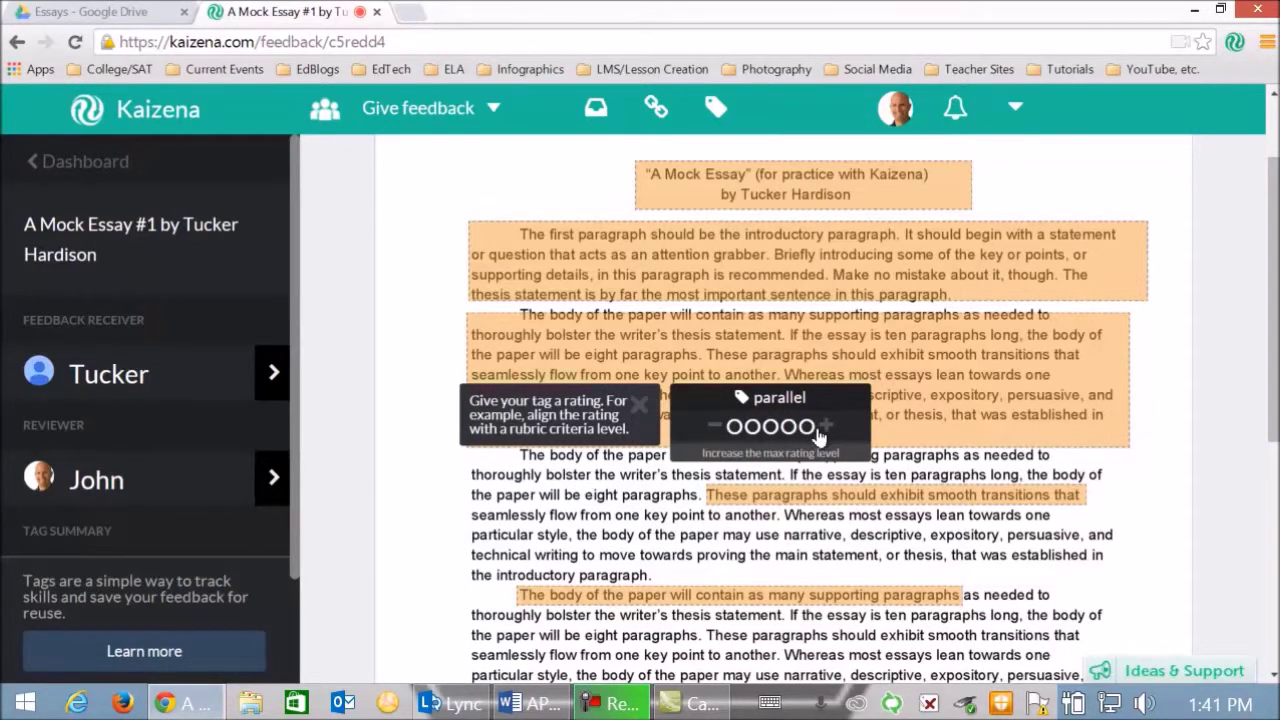
click(826, 430)
click(703, 430)
click(707, 430)
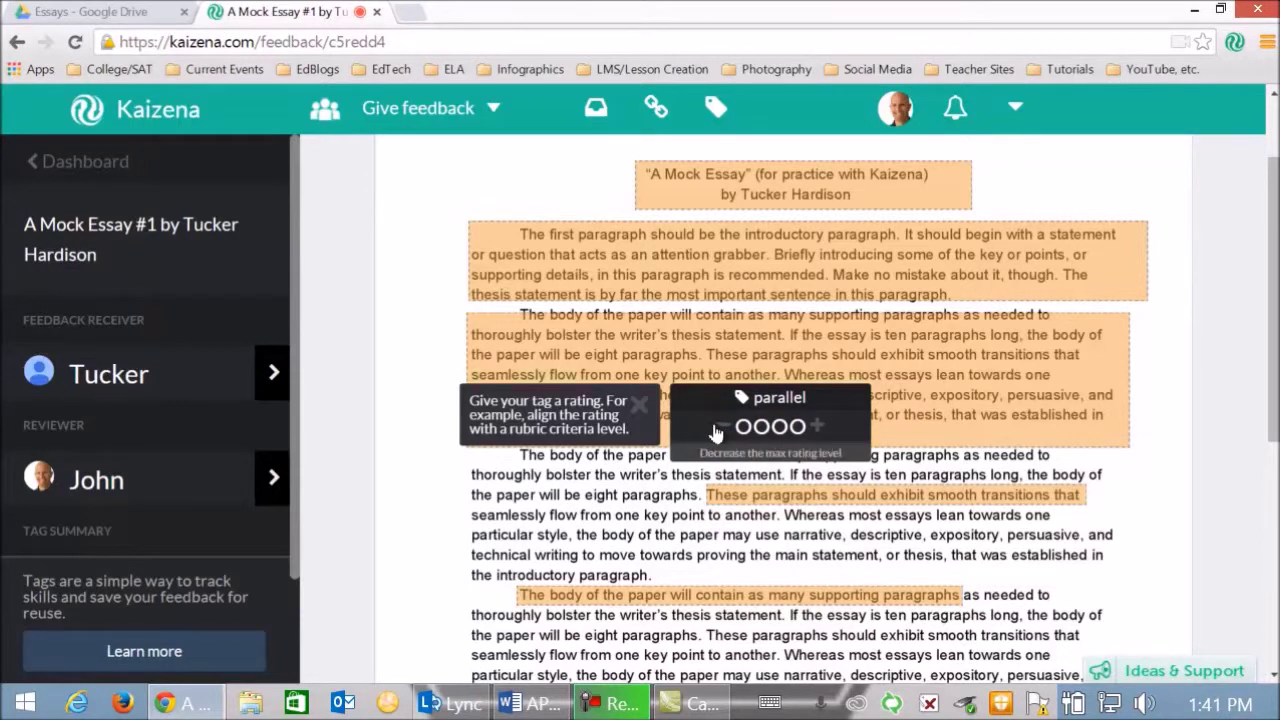
click(721, 432)
click(729, 425)
click(790, 425)
click(806, 426)
click(778, 427)
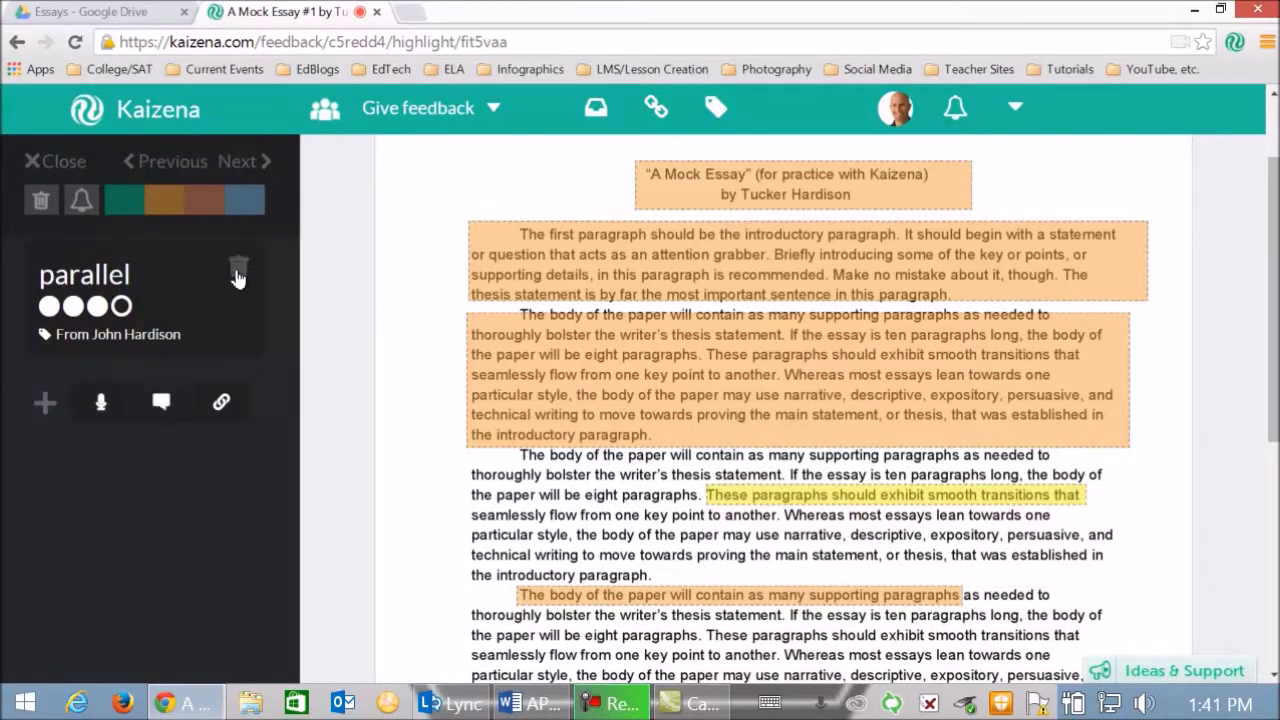
- Record a voice comment of about 16 seconds on the highlight and save it to the parallel tag
click(100, 405)
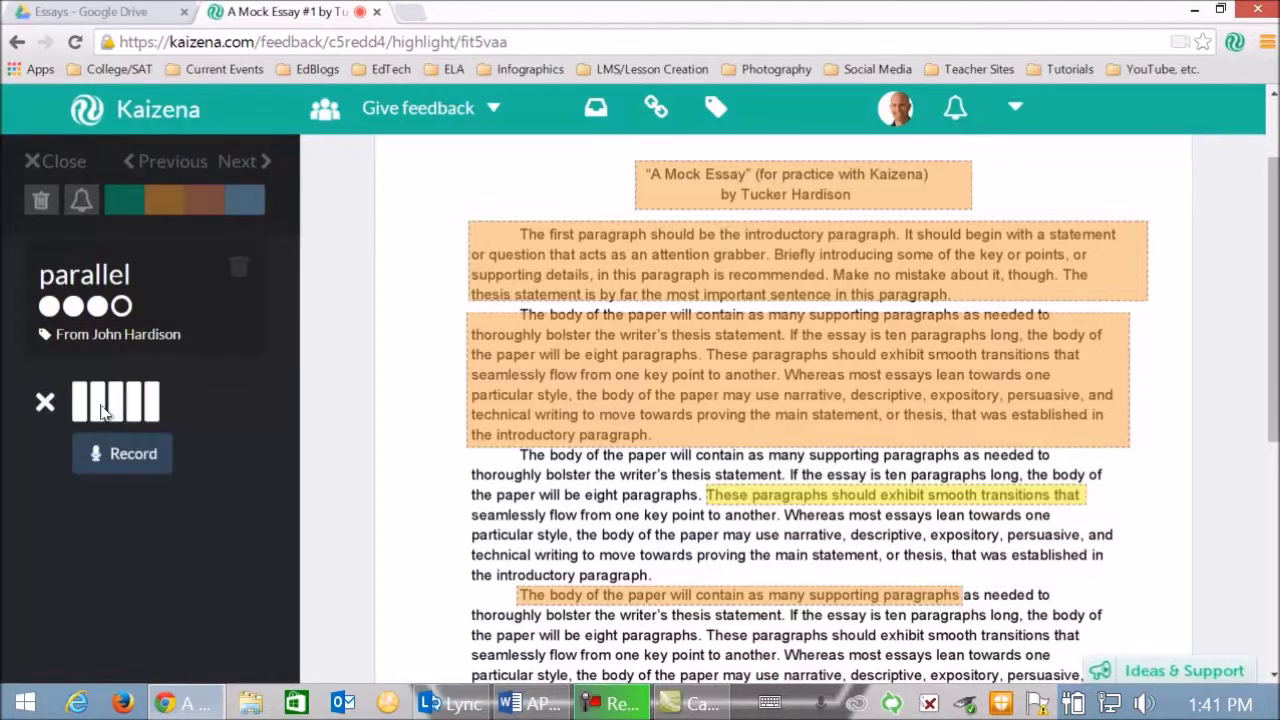
click(105, 453)
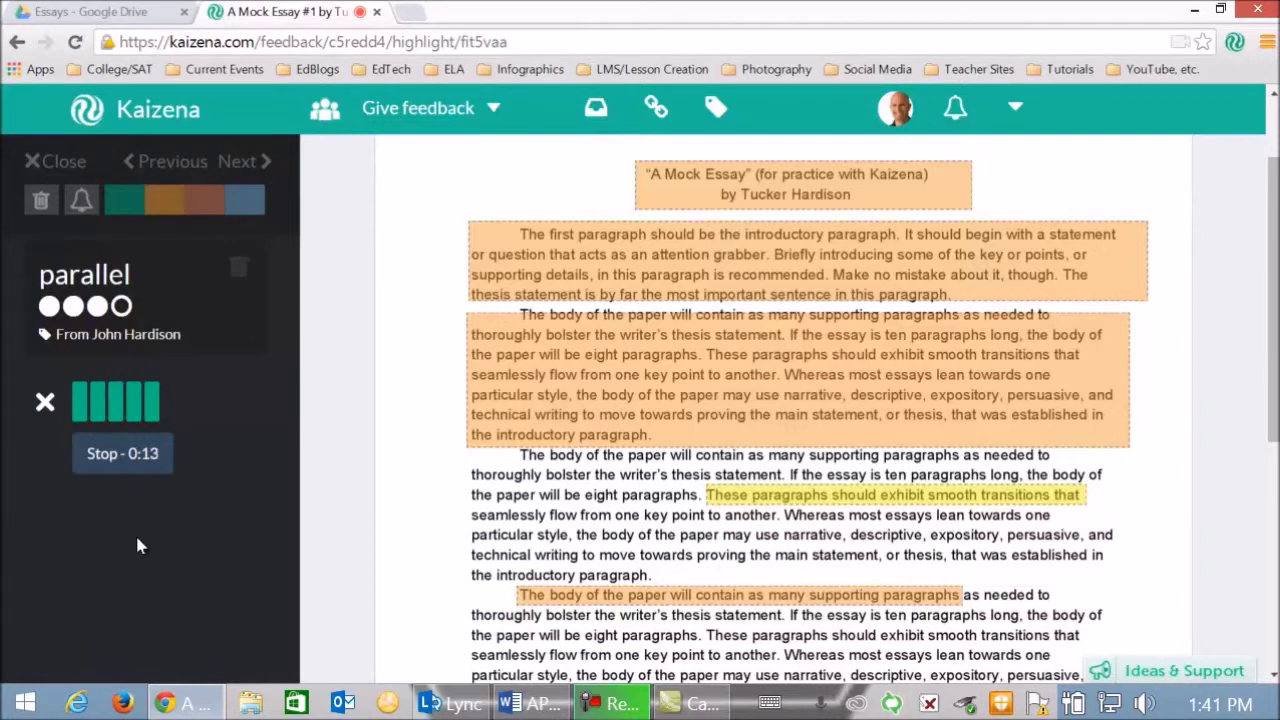
click(115, 455)
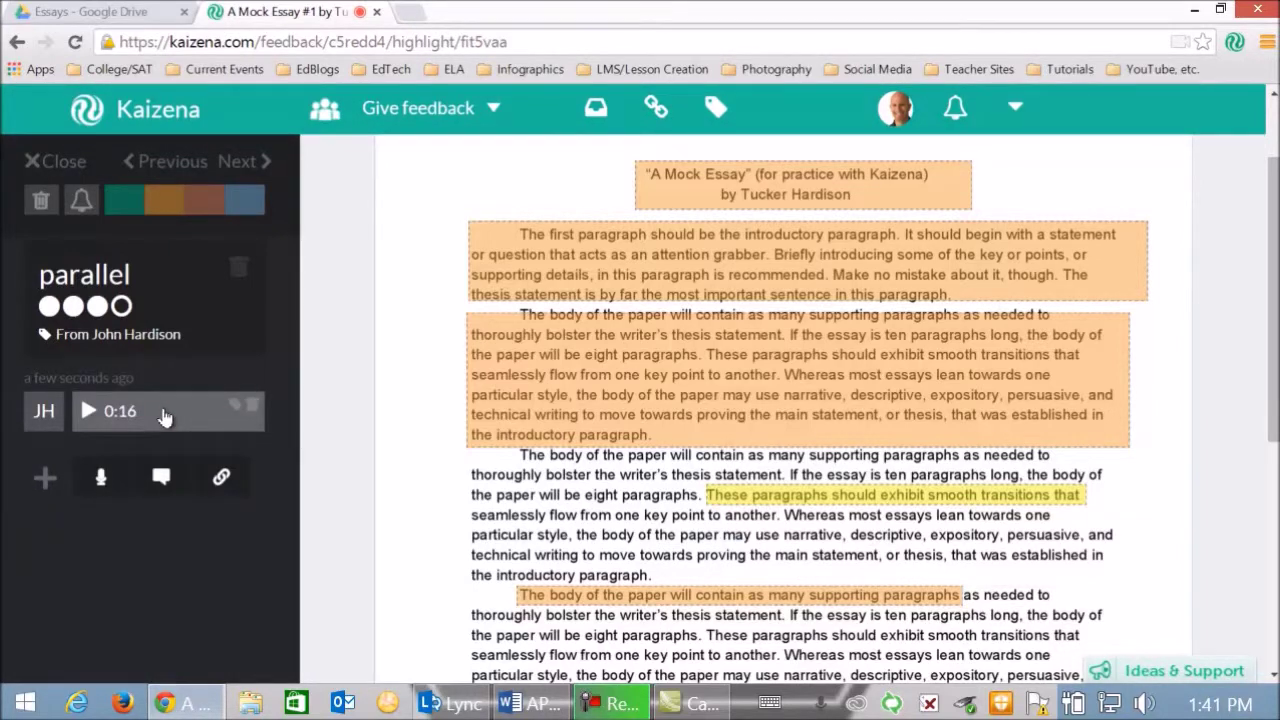
click(232, 409)
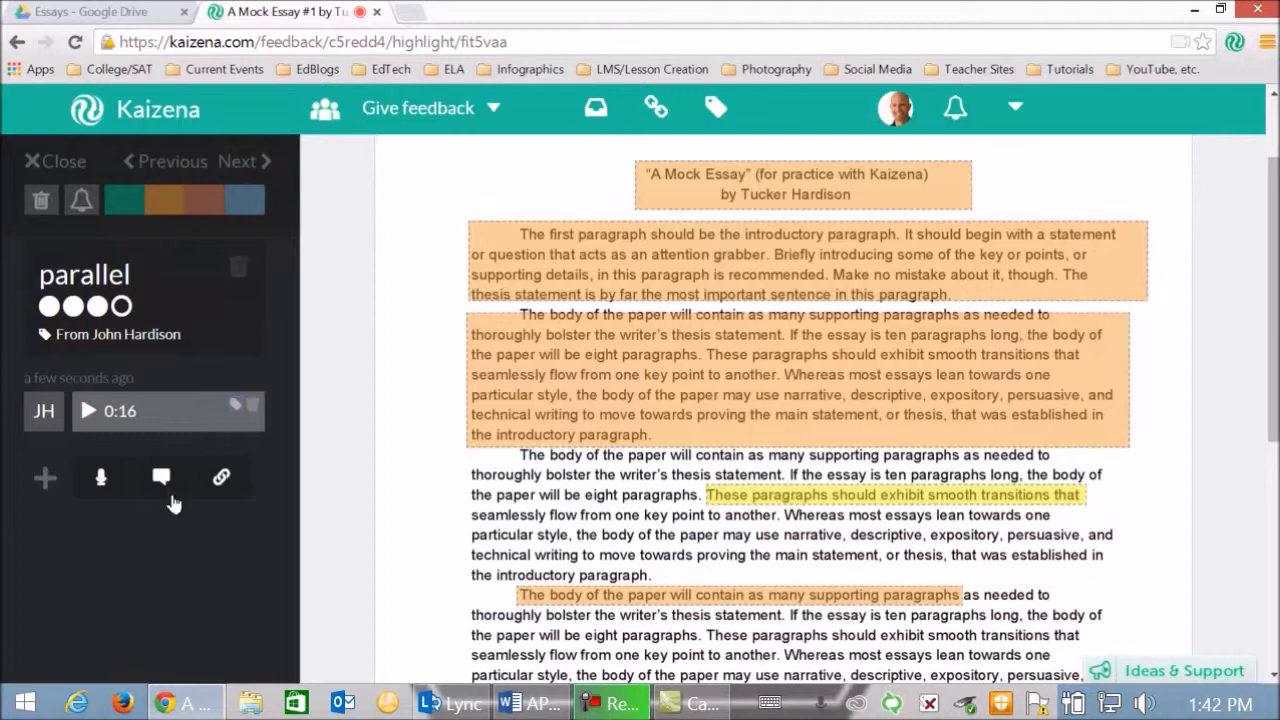
- Post a text comment with the copied 4-3 description from the Word rubric plus "Type something." and save it to the parallel tag
click(160, 480)
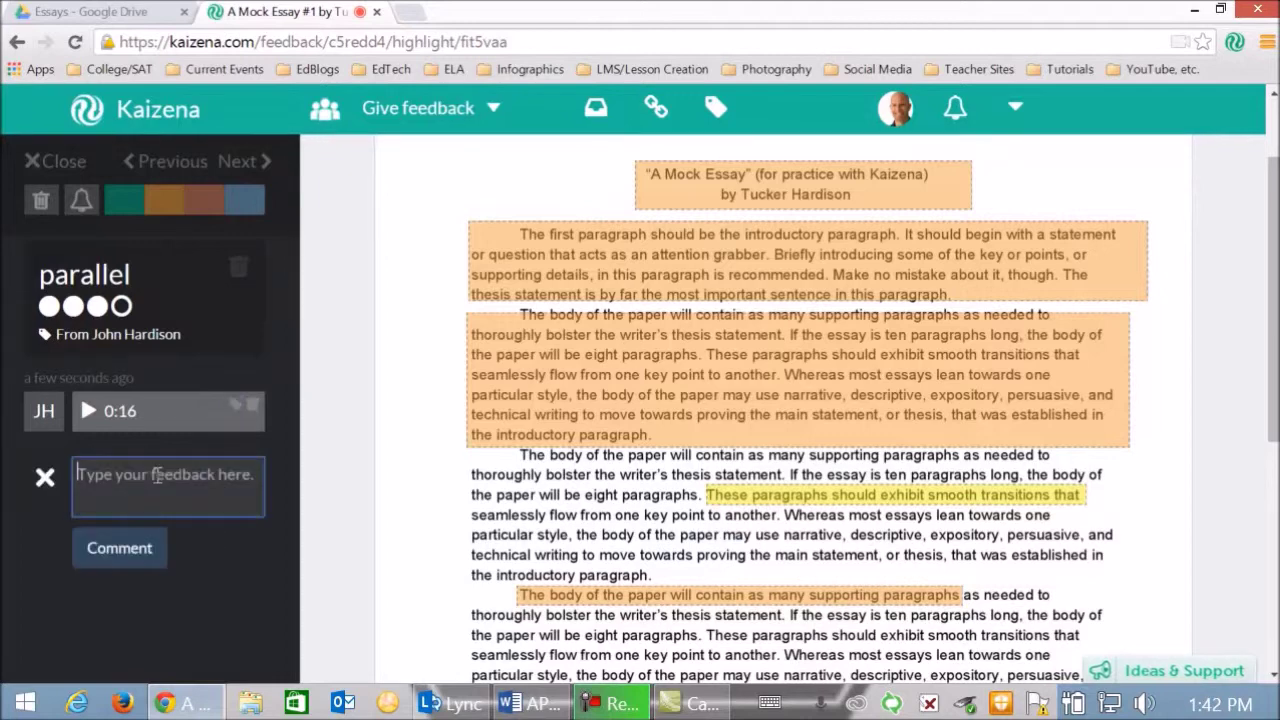
click(535, 703)
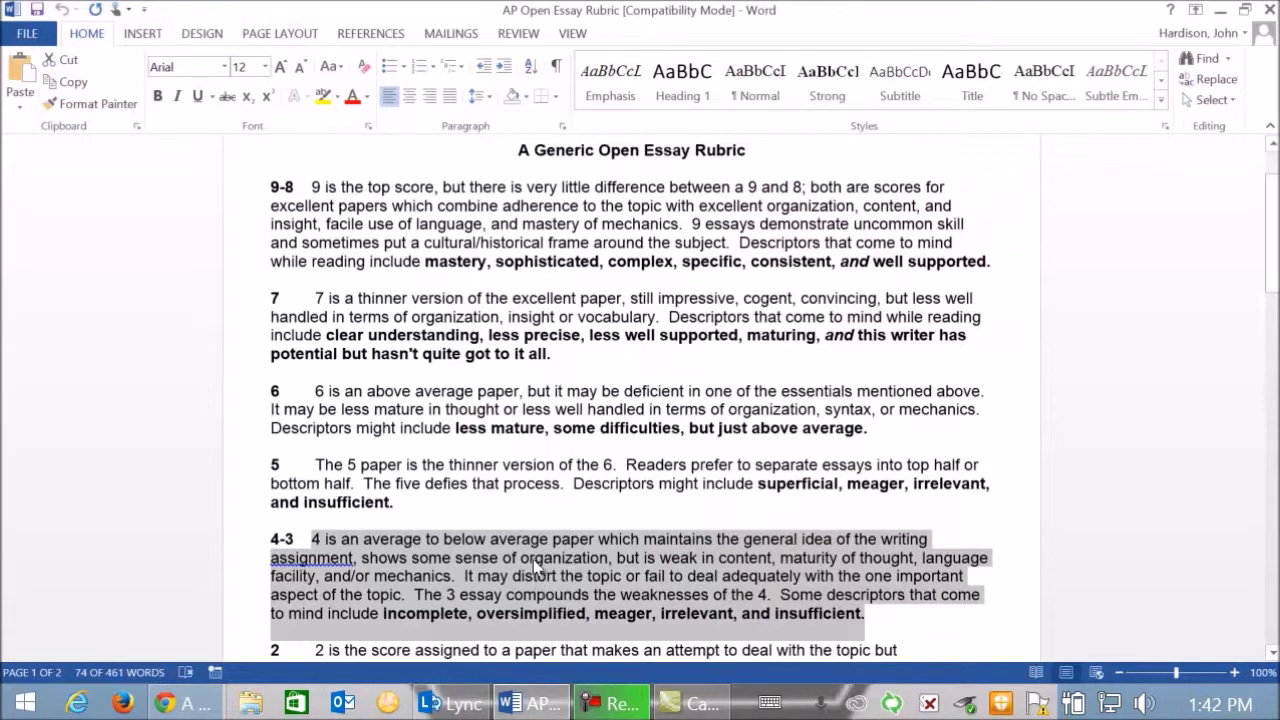
scroll(545, 575, down, 1)
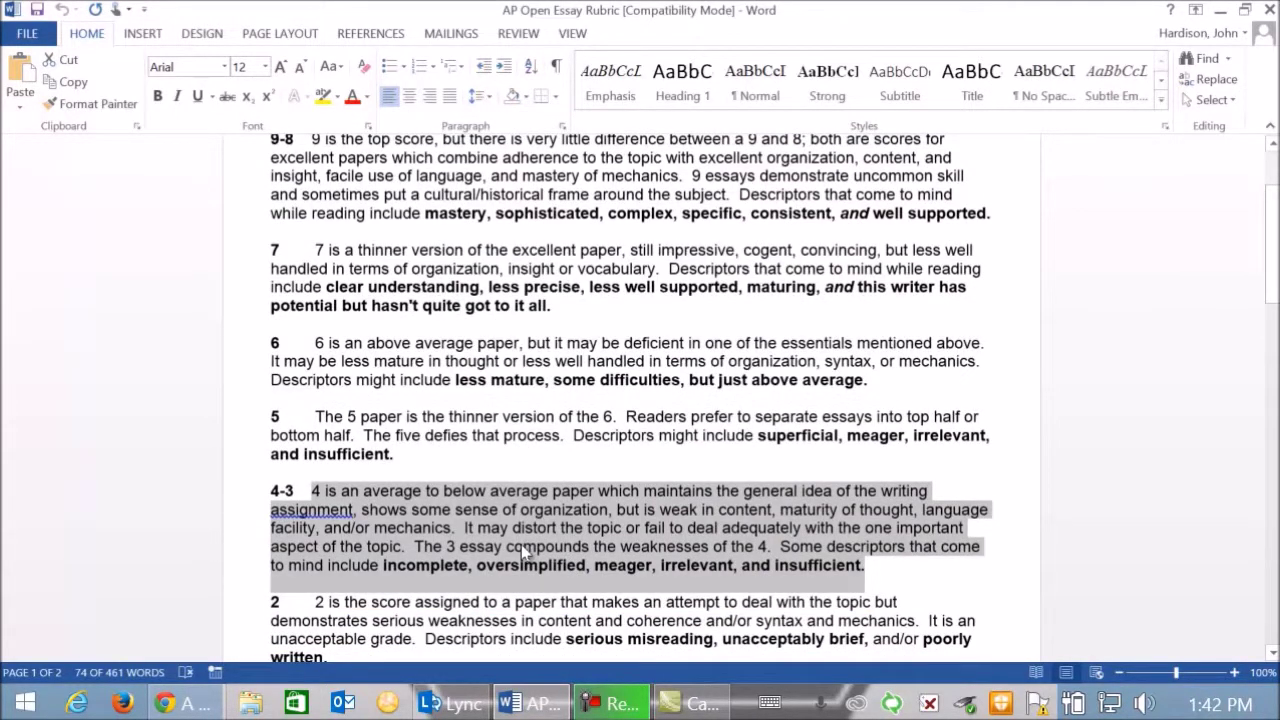
click(182, 703)
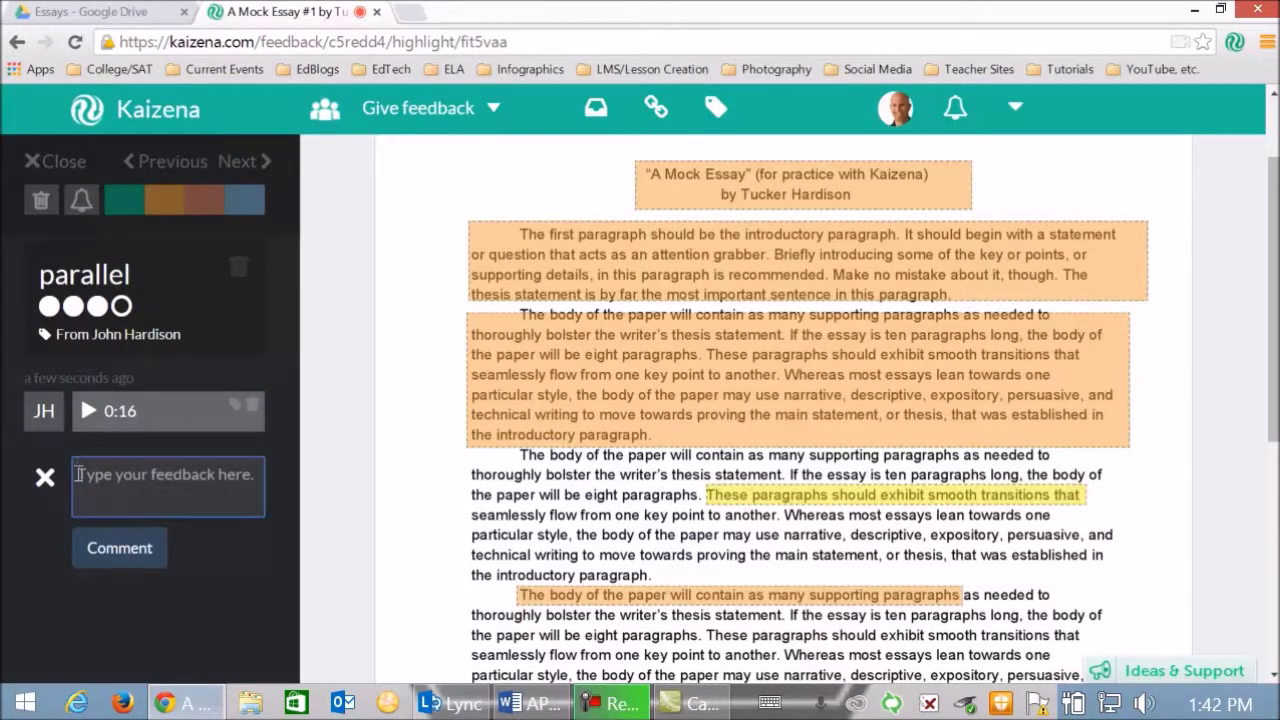
key(ctrl+v)
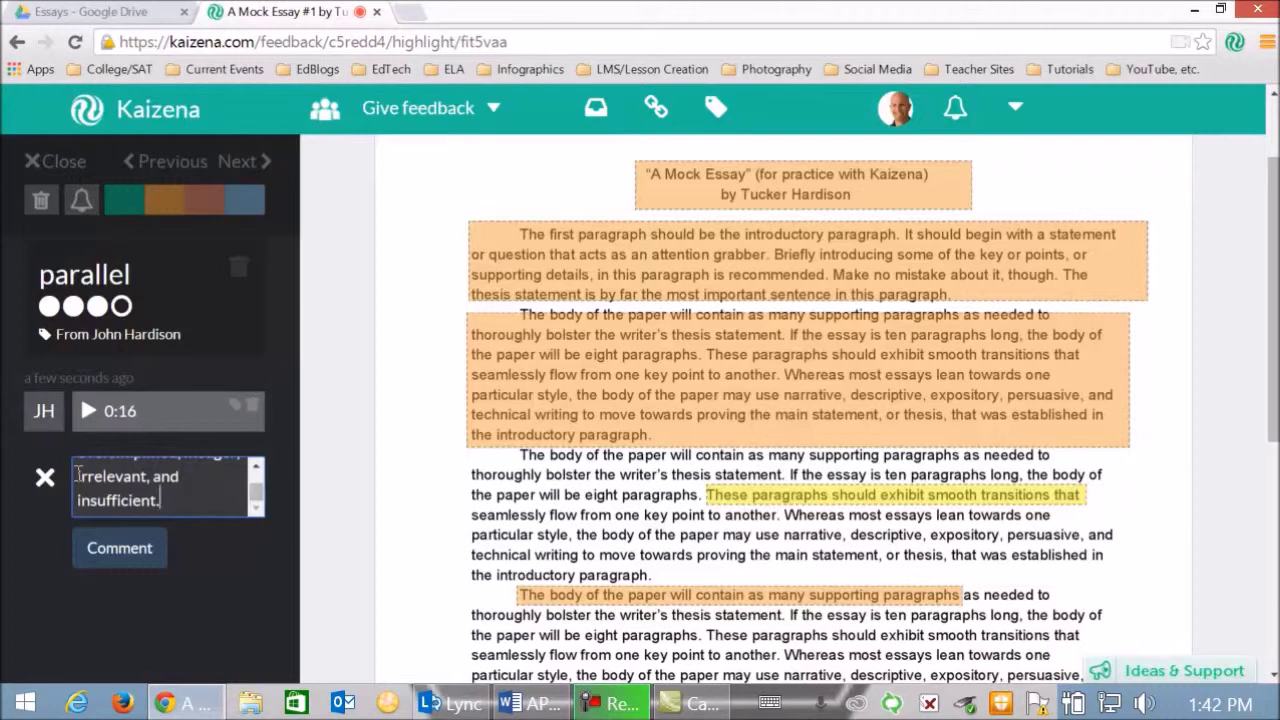
text(Type something.)
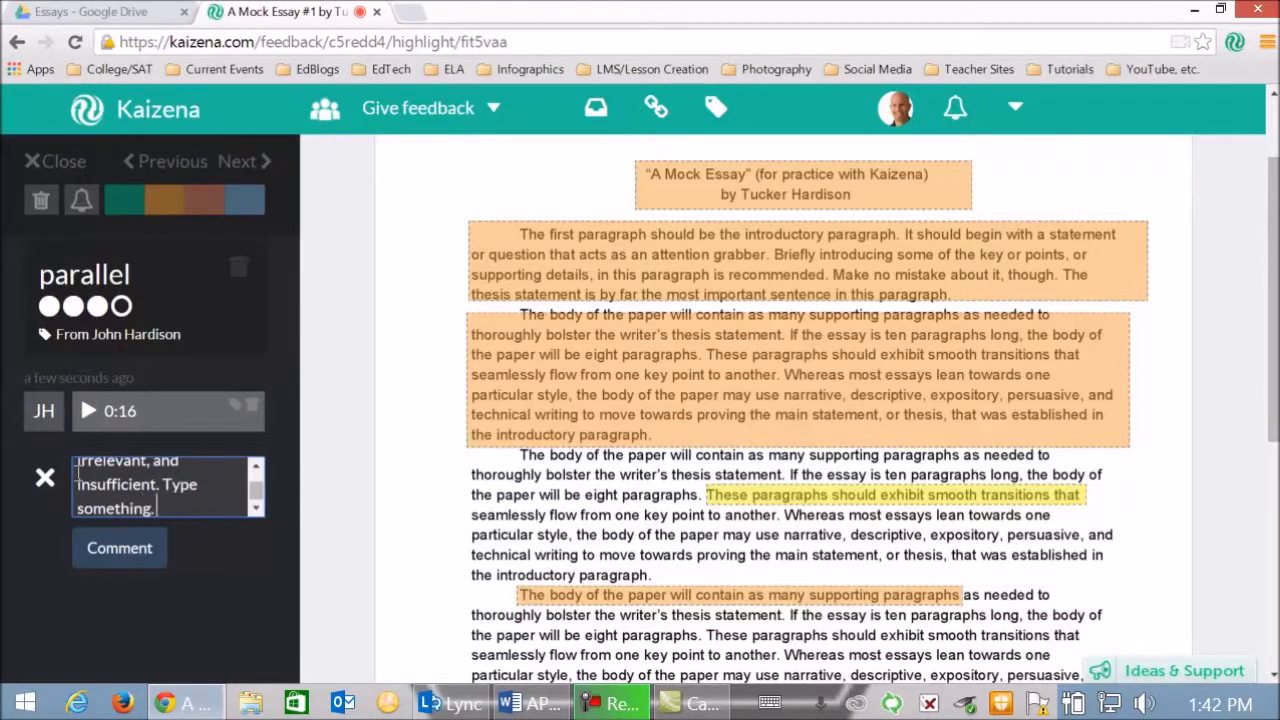
click(122, 556)
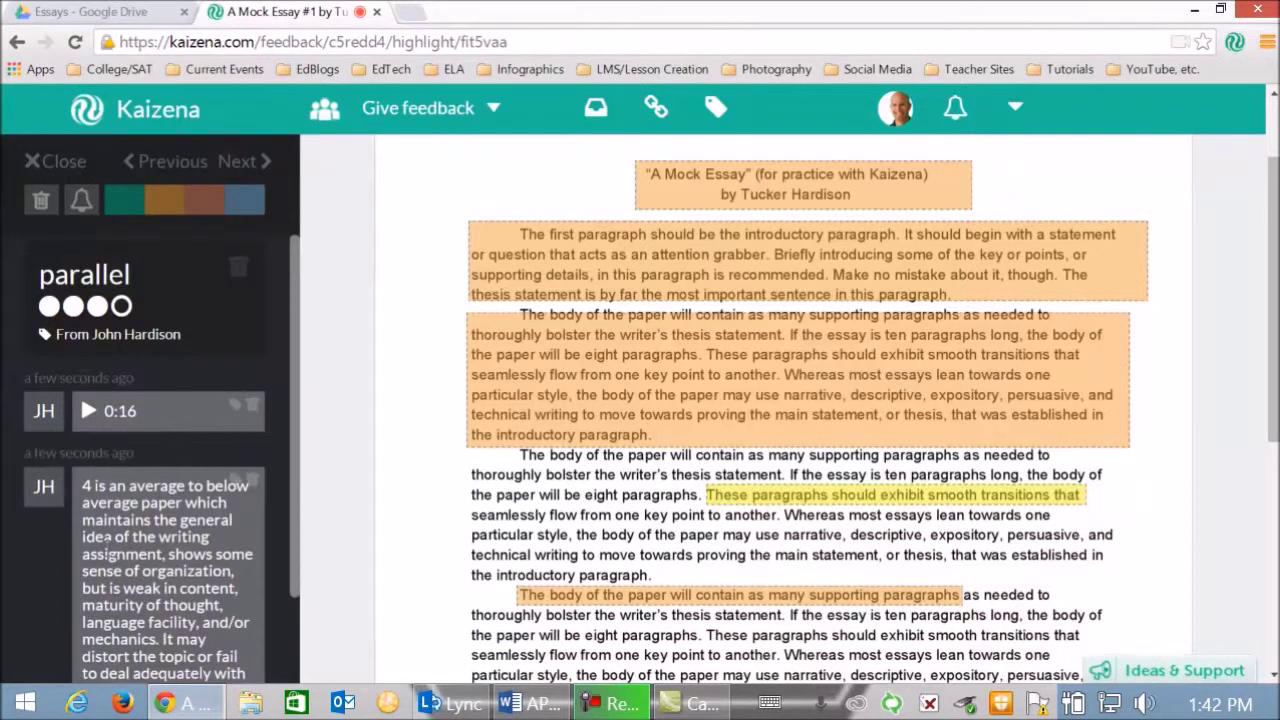
scroll(298, 468, down, 2)
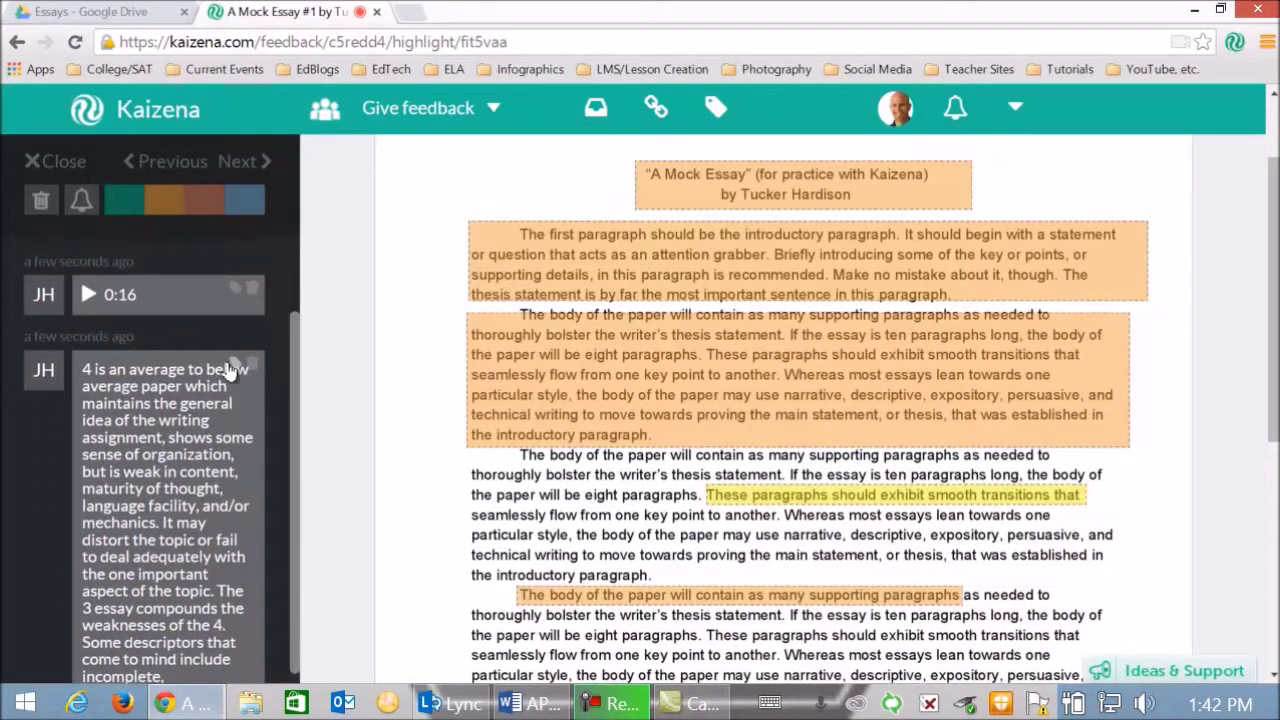
click(232, 369)
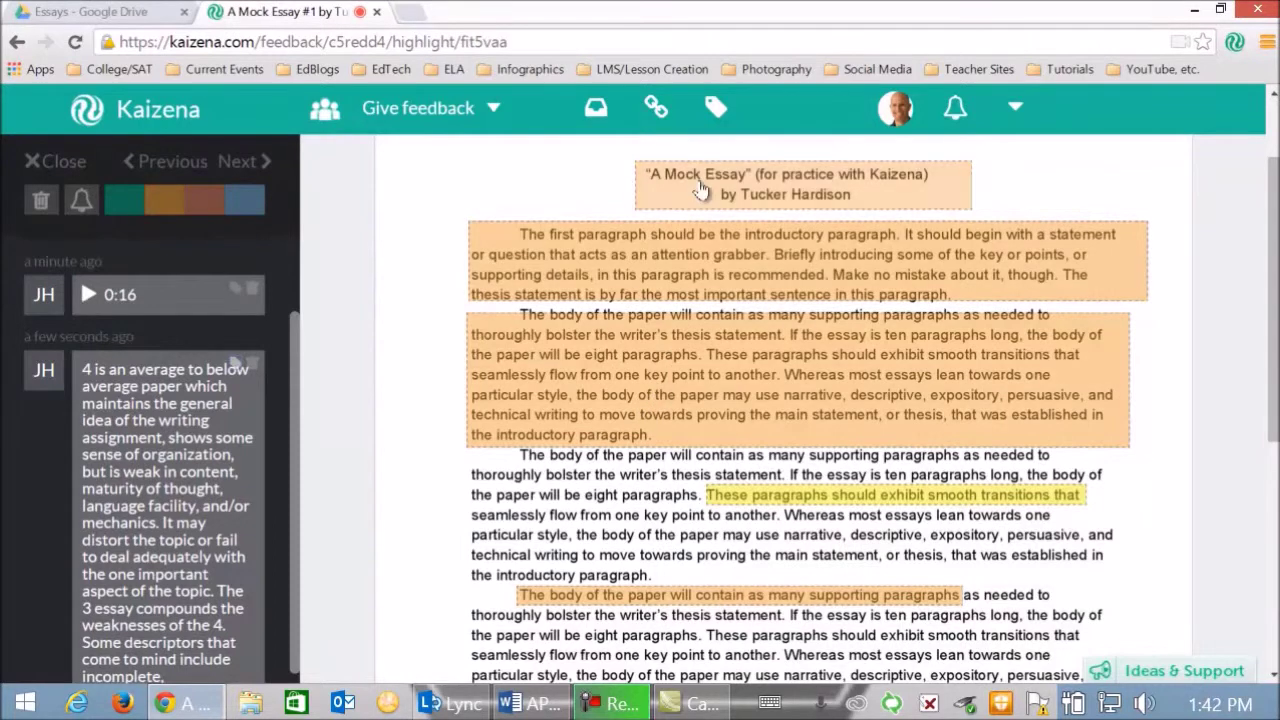
- Review the voice and text feedback saved under the parallel tag, and return to the essay
click(716, 110)
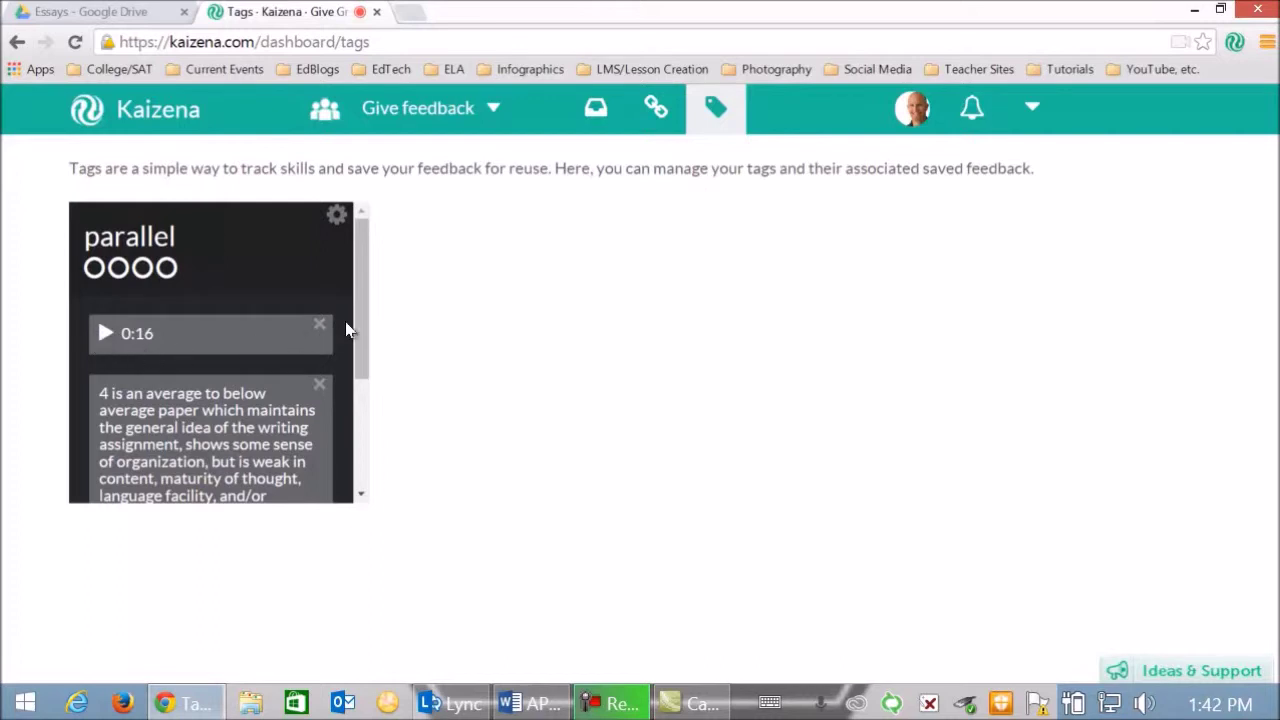
drag(362, 310, 356, 408)
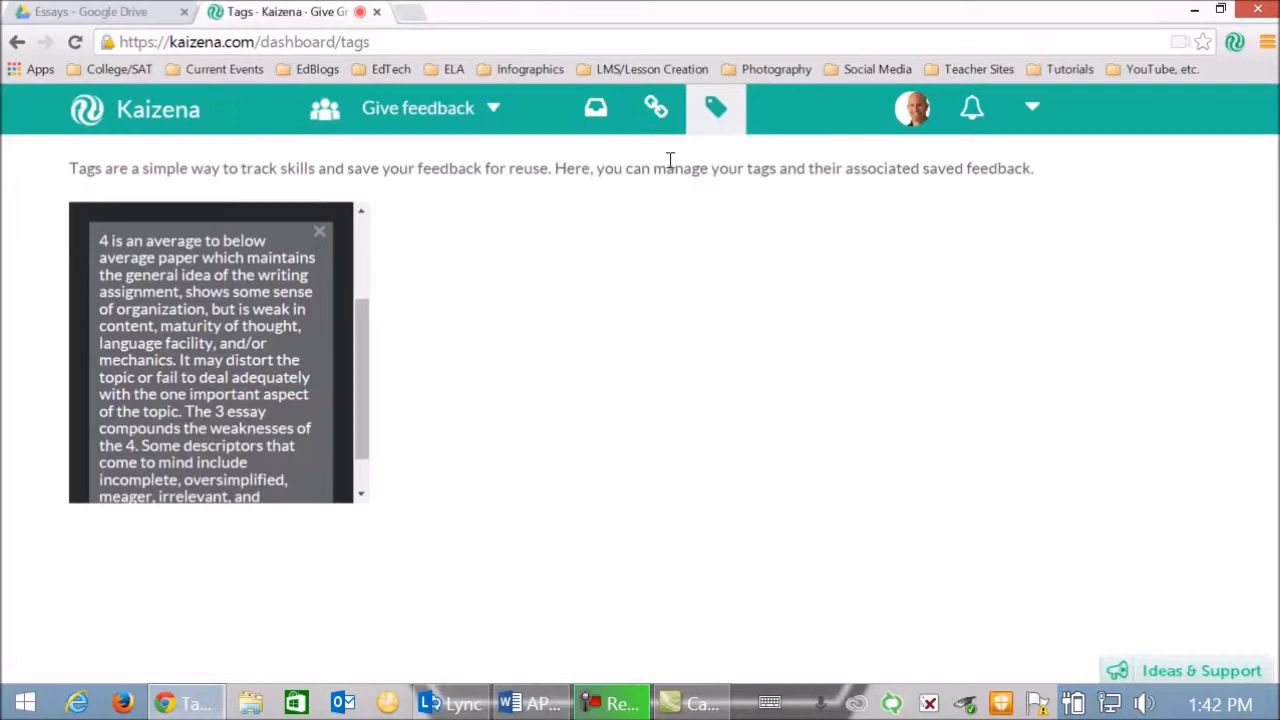
click(17, 42)
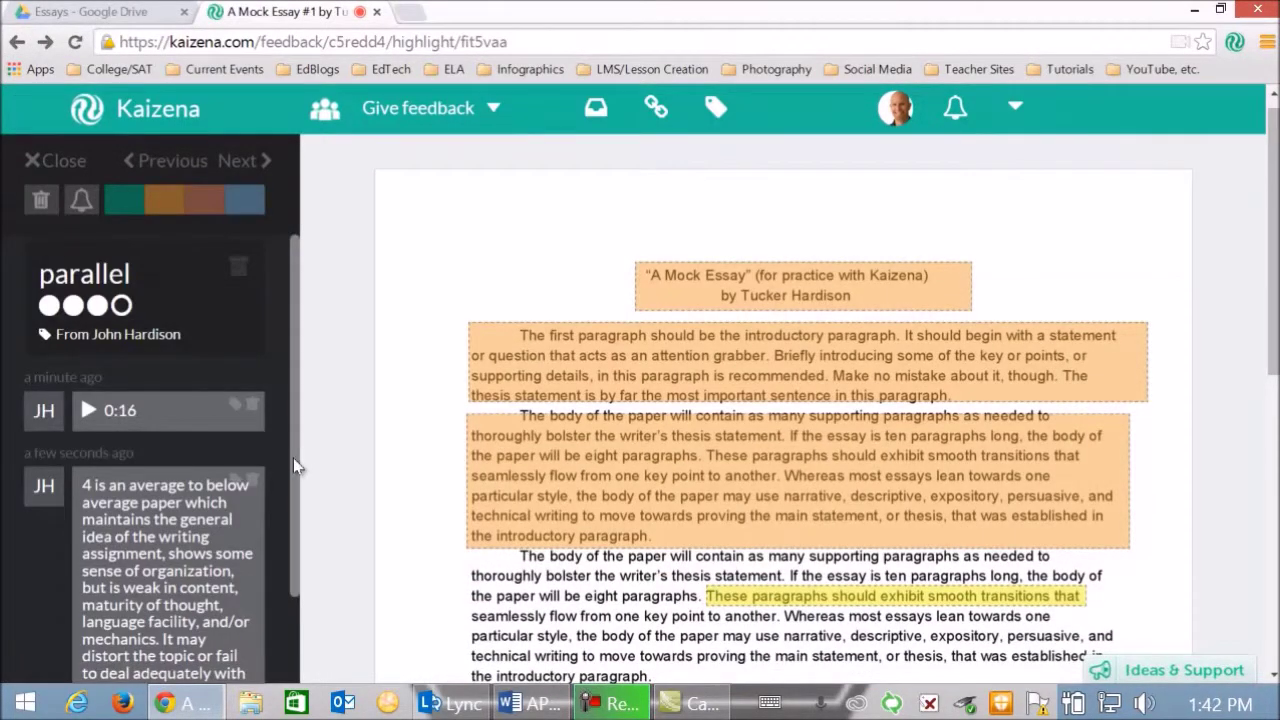
- Attach the existing "lack of parallelism" resource to the highlight and save it to the parallel tag
drag(293, 458, 310, 683)
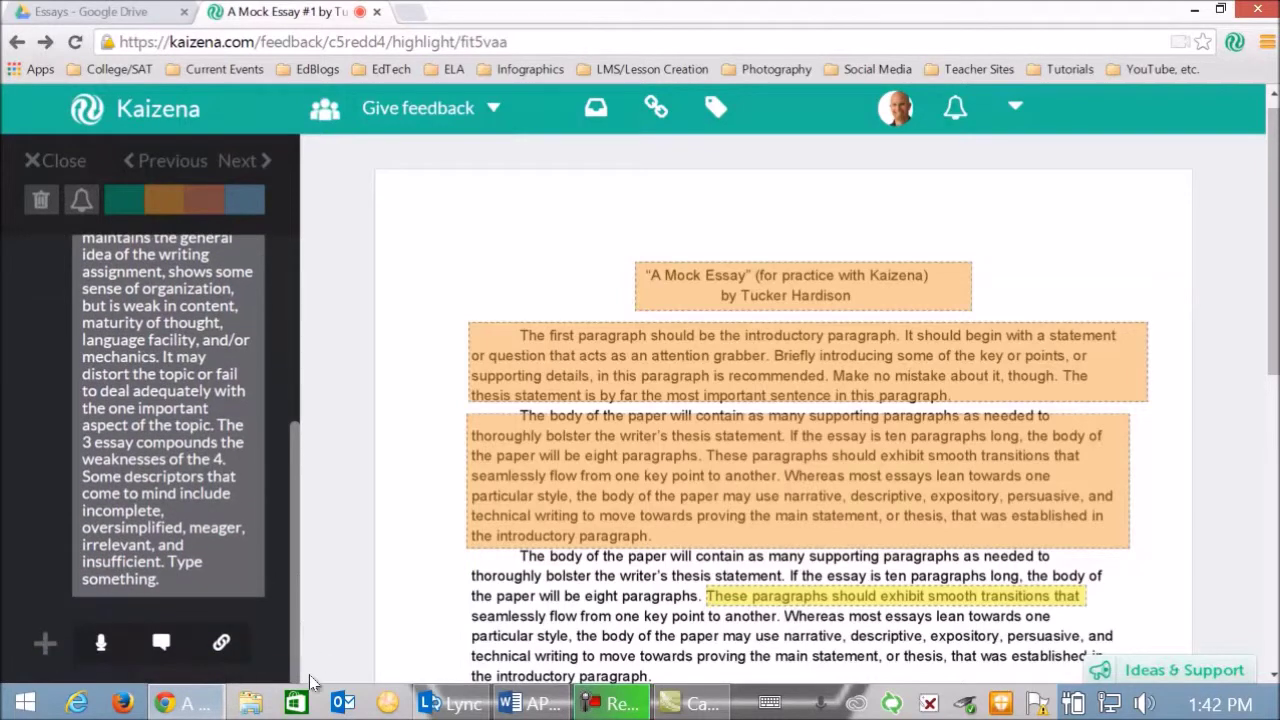
click(221, 642)
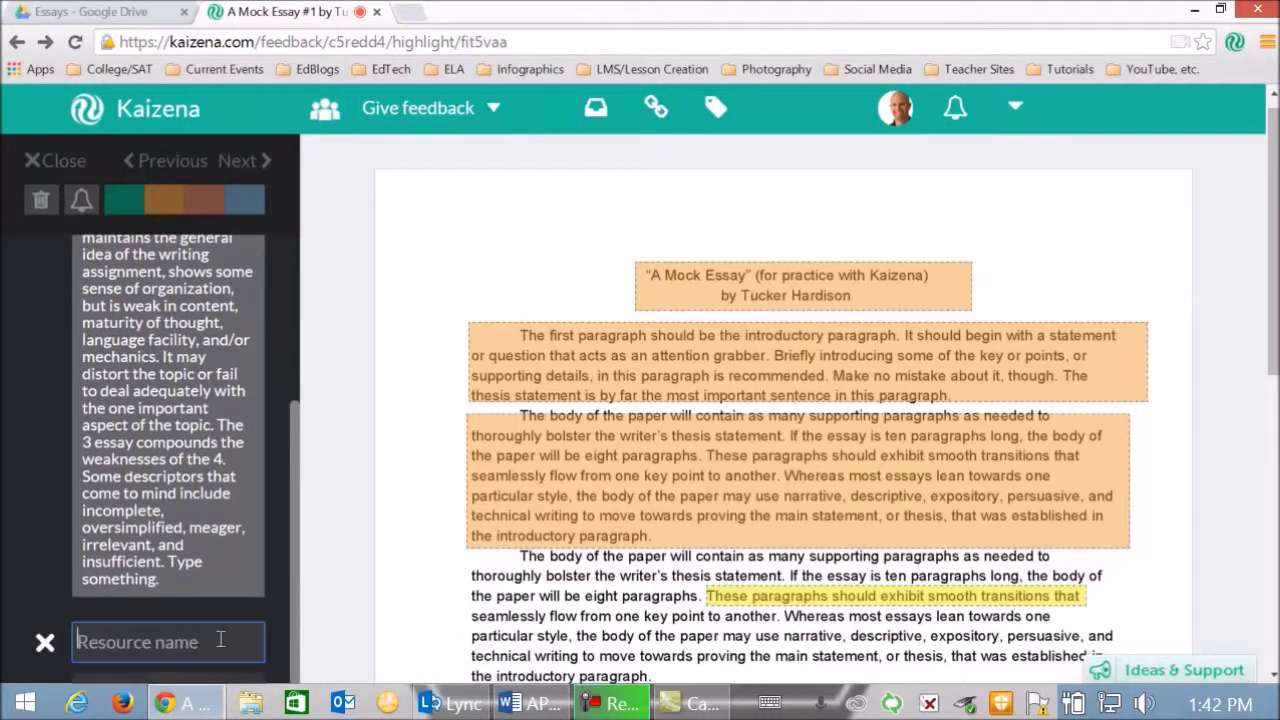
text(pare)
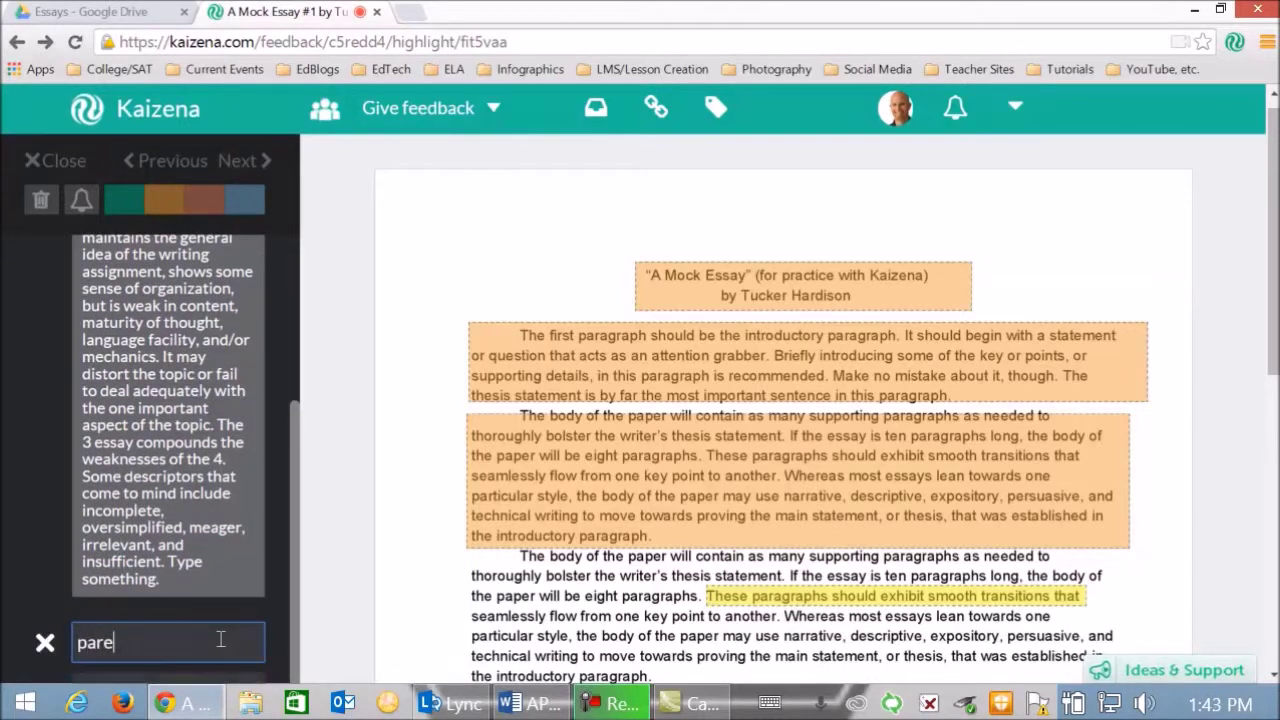
key(BackSpace)
text(a)
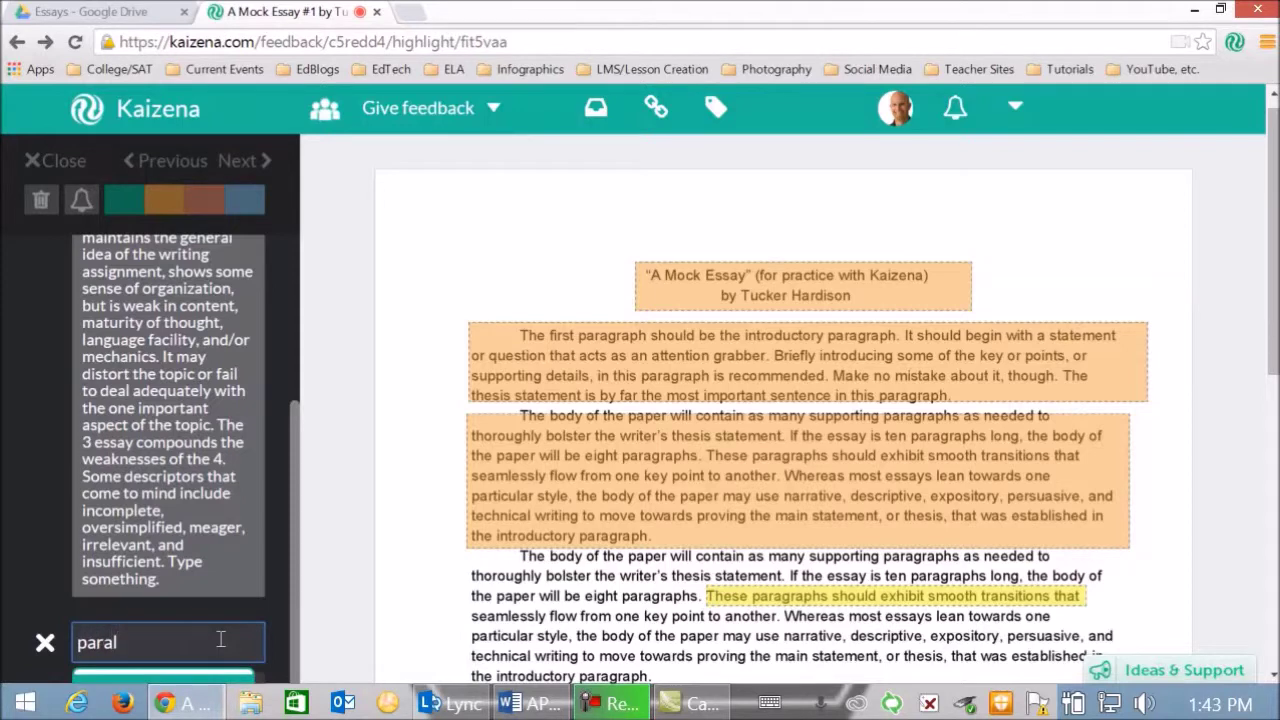
text(l)
scroll(270, 573, down, 1)
scroll(195, 650, down, 1)
click(185, 684)
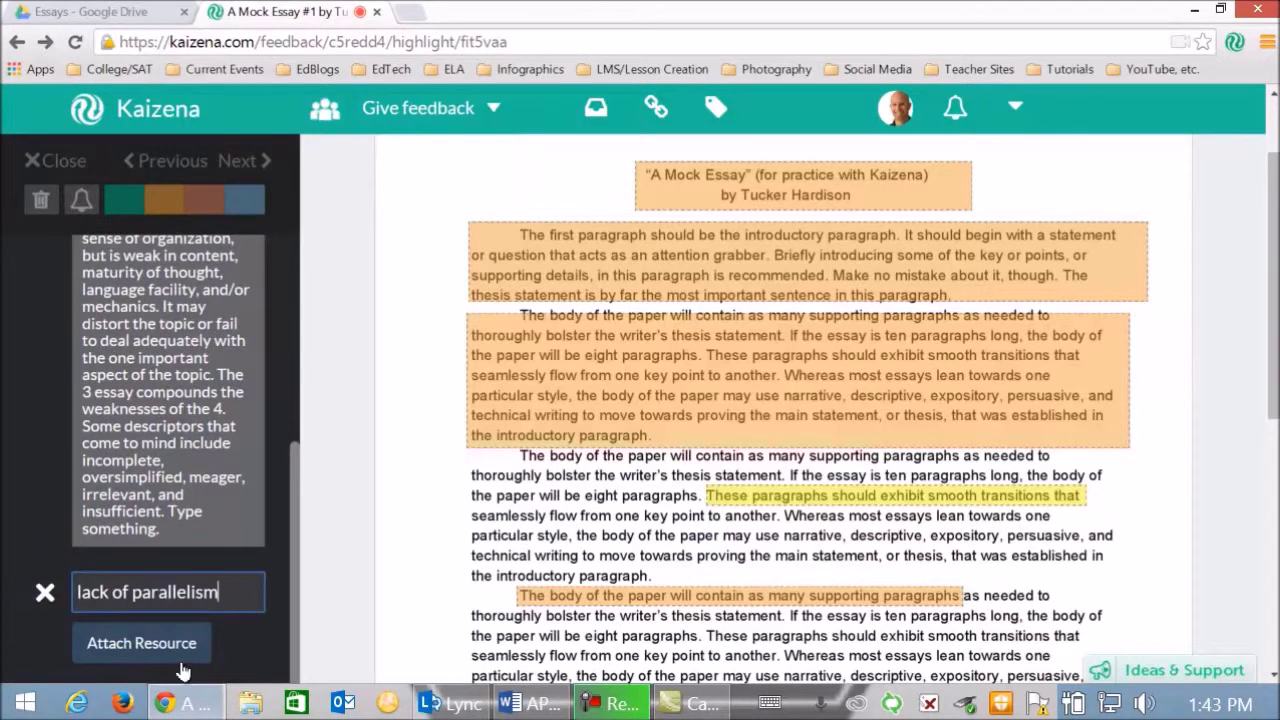
click(130, 646)
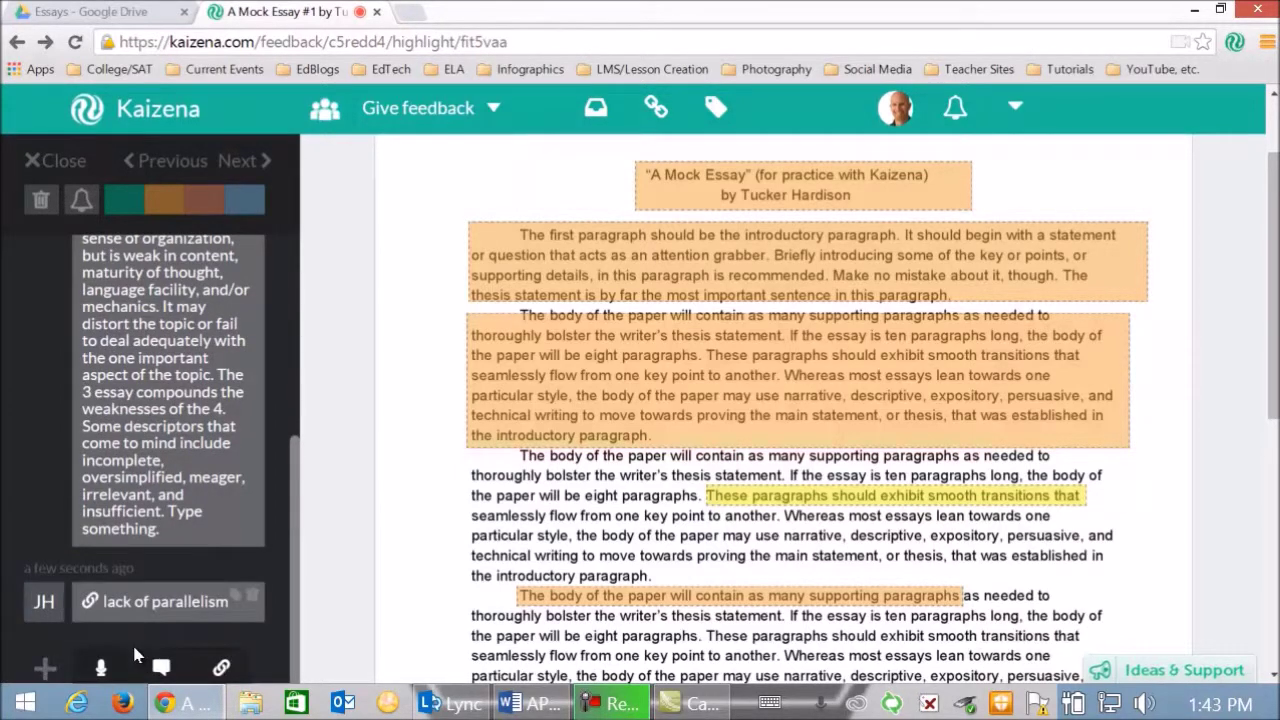
click(231, 600)
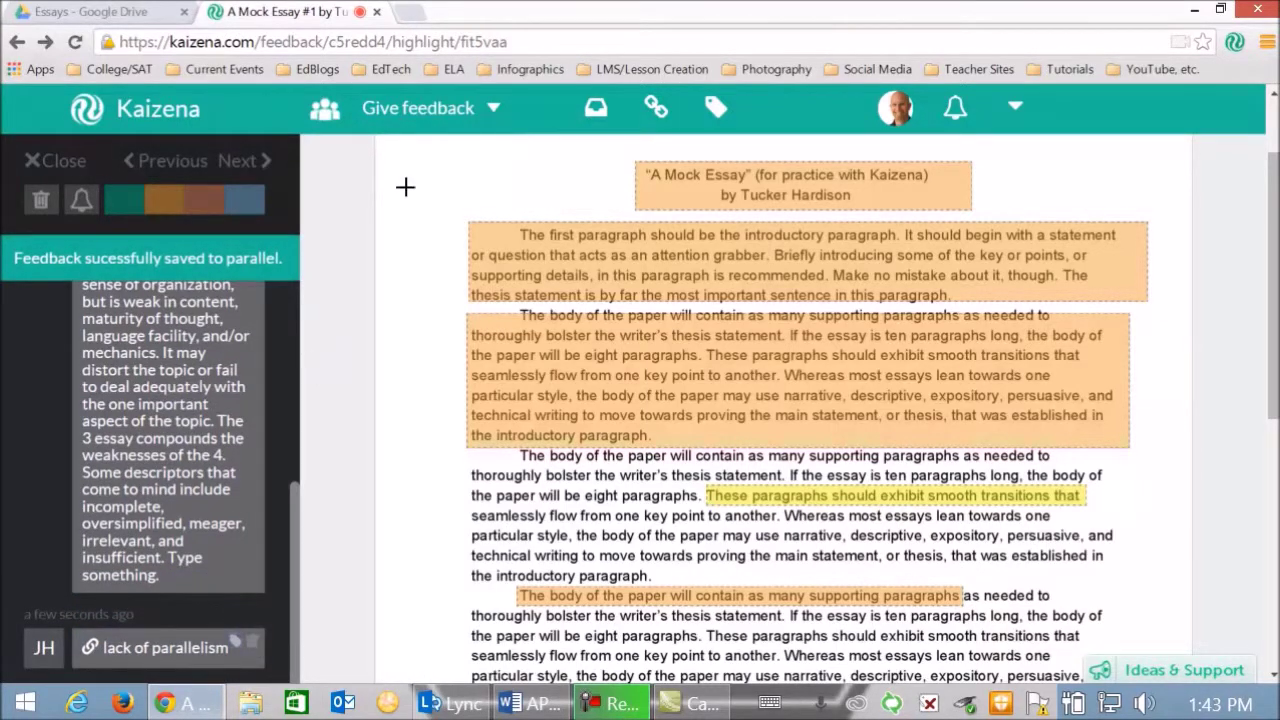
- Check the parallel tag's saved feedback for the "lack of parallelism" resource and its link, and return to the essay
click(716, 110)
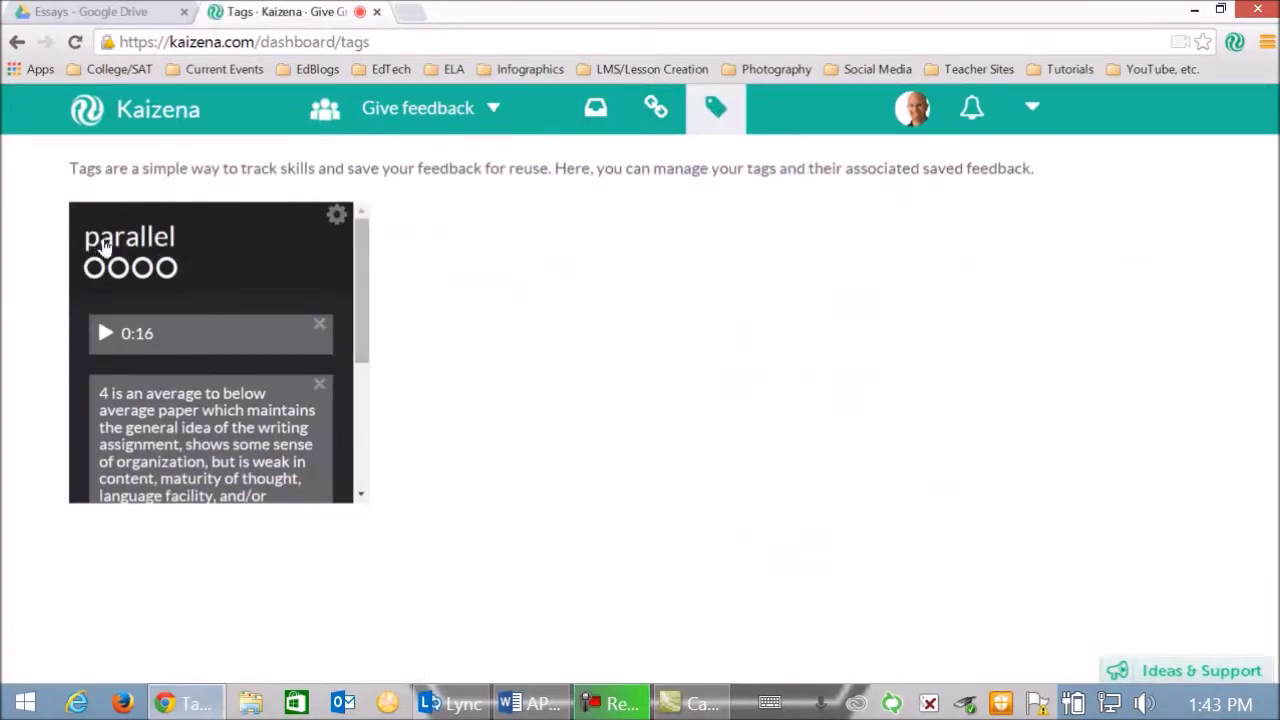
drag(363, 240, 362, 386)
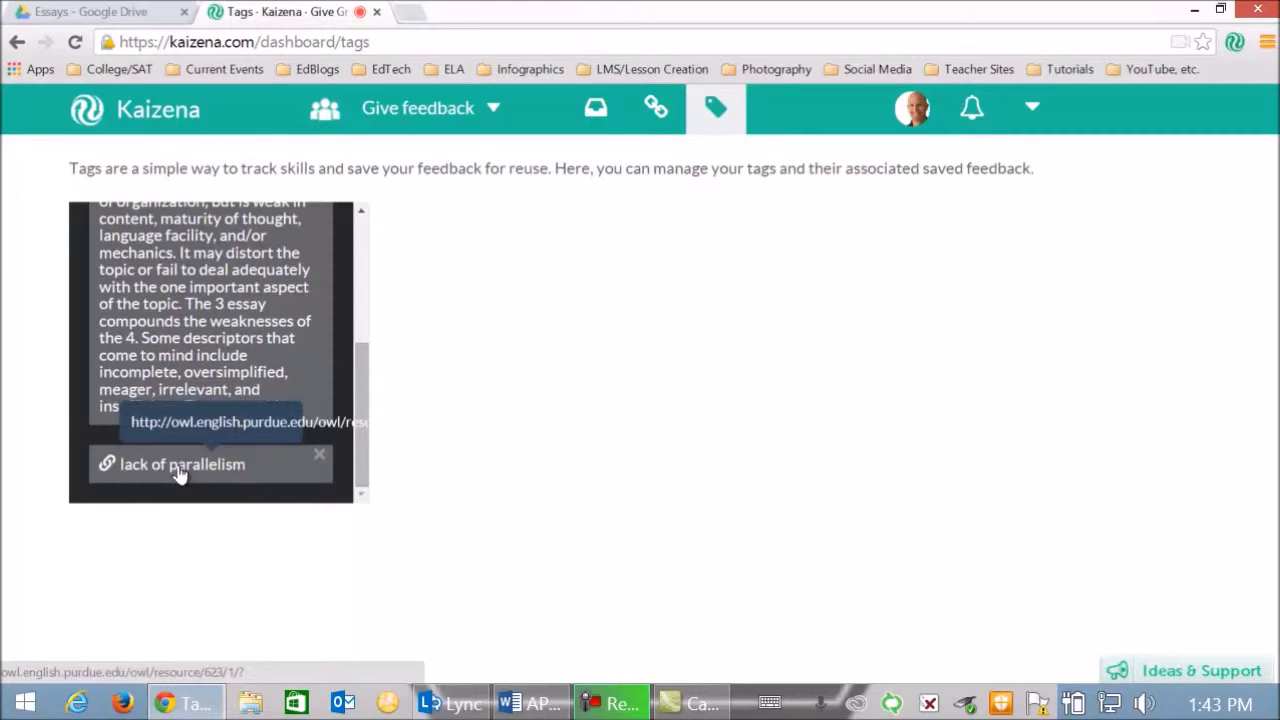
click(17, 42)
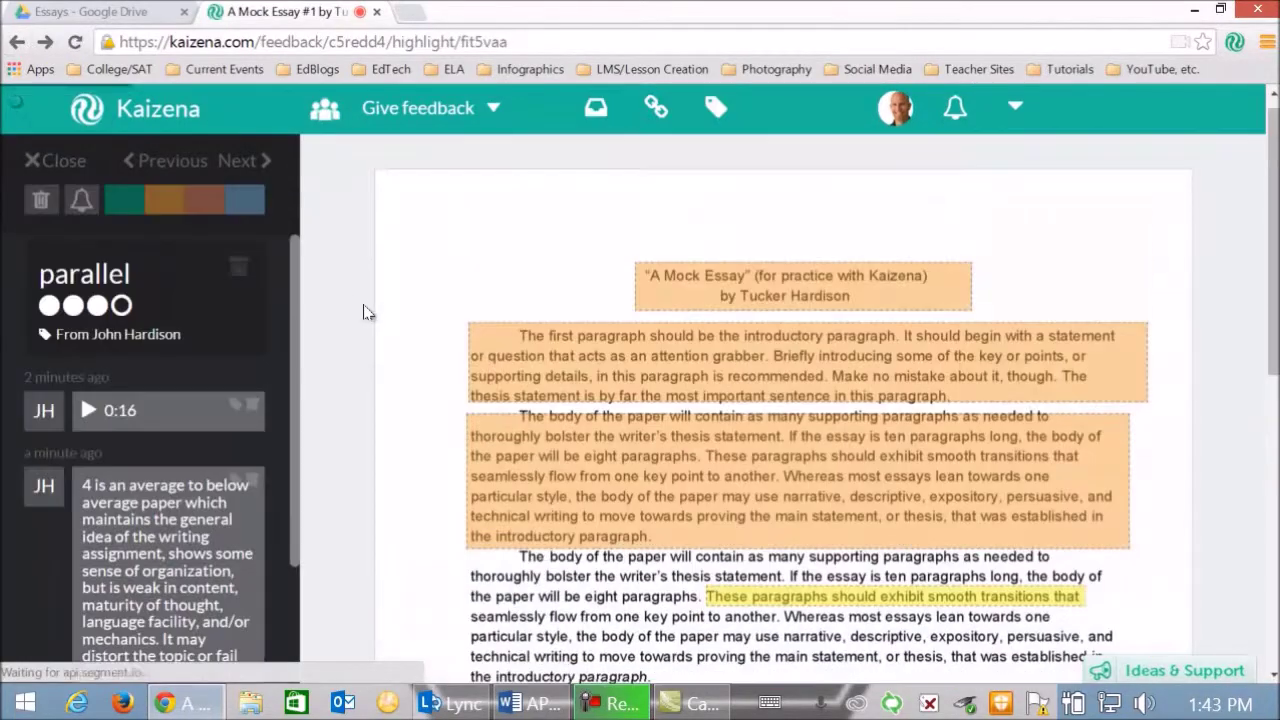